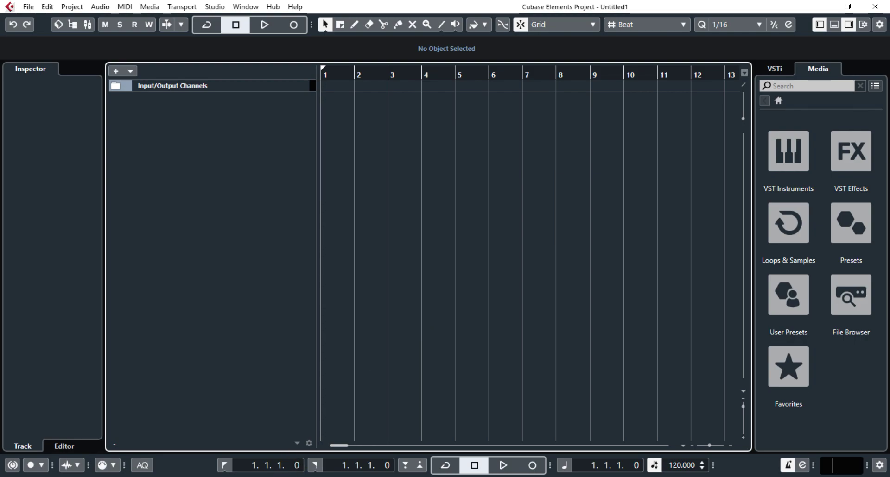
Scroll the XR18 downloads page to the Windows Driver 4.38 under Drivers, then back to Firmware 1.17
left_click(284, 440)
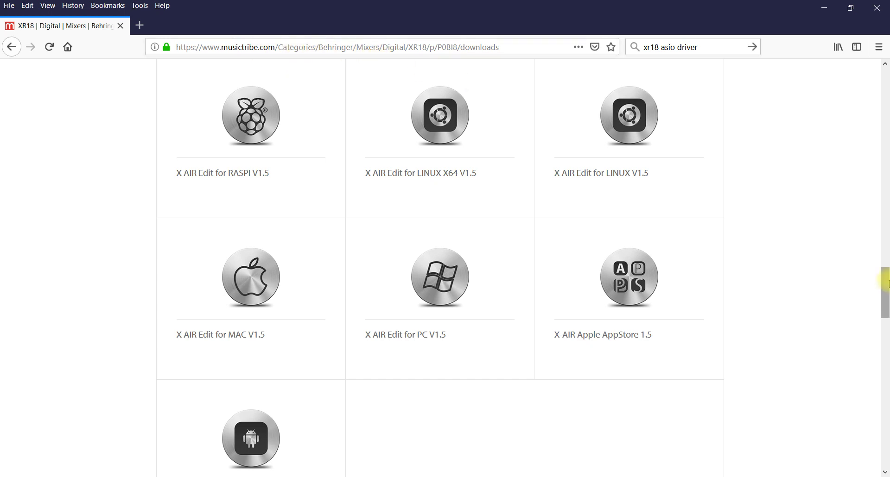
left_click_drag(885, 283, 880, 360)
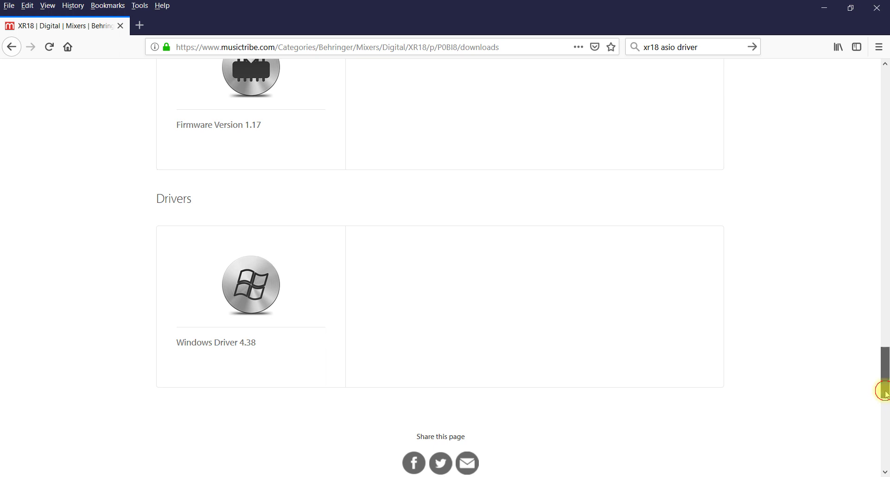
left_click_drag(885, 394, 885, 342)
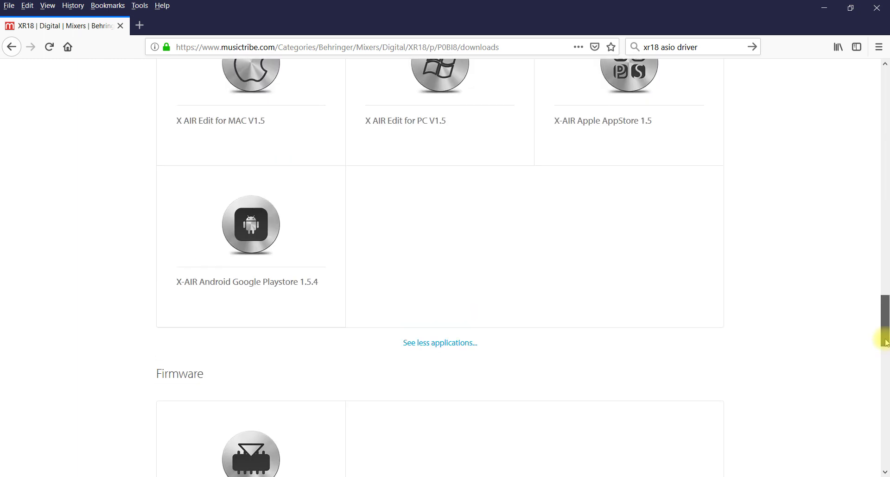
Expand the full apps list and scroll down to the X AIR Edit for PC V1.5 card
left_click(433, 342)
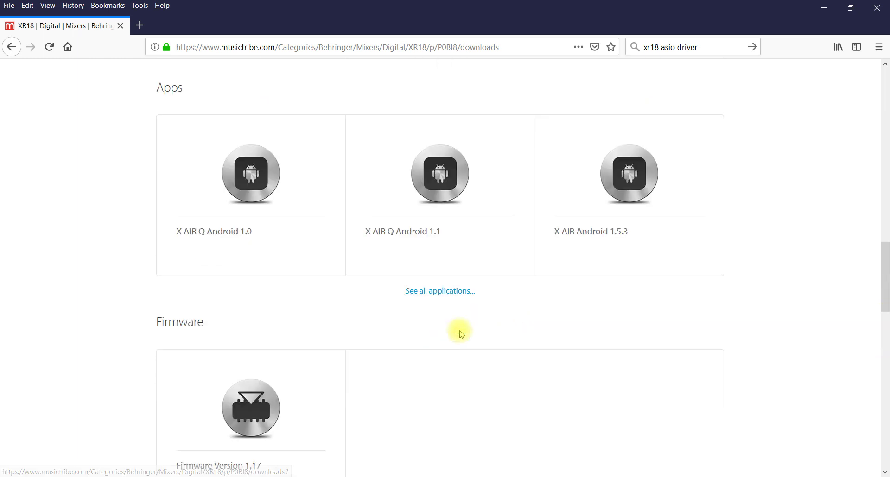
scroll(527, 317, "up", 3)
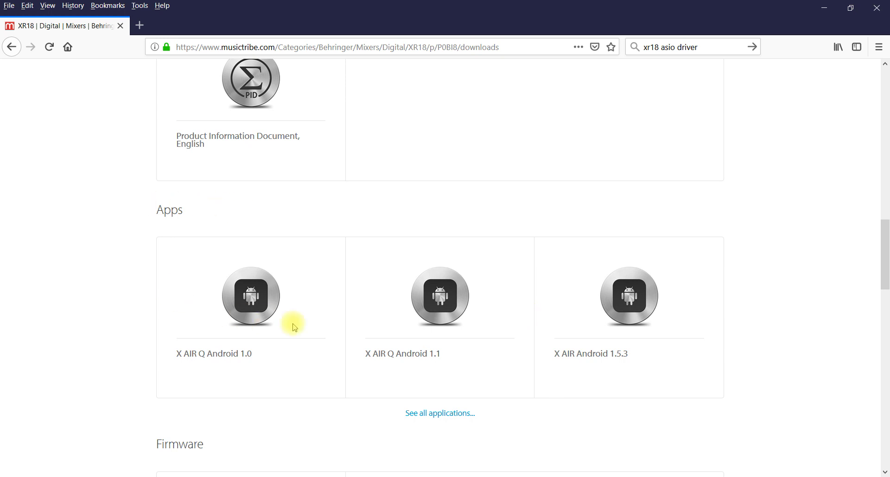
left_click(436, 420)
scroll(454, 387, "down", 4)
scroll(472, 381, "down", 3)
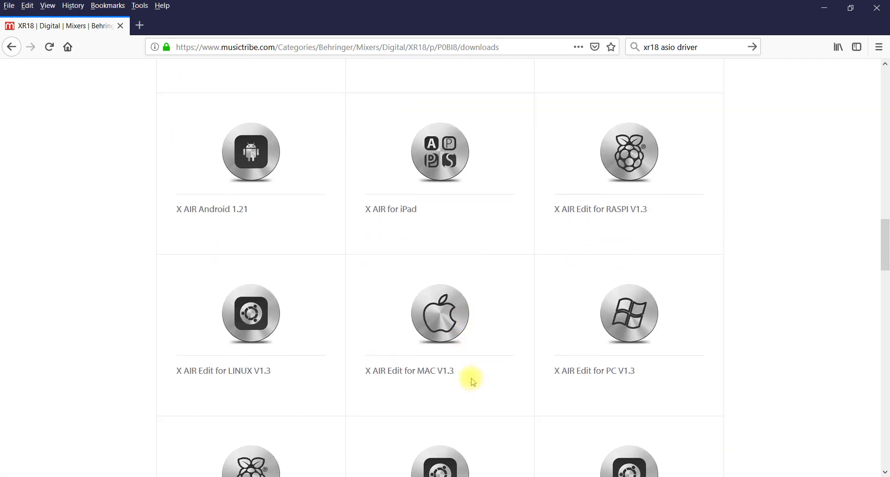
scroll(473, 382, "down", 4)
scroll(472, 381, "down", 3)
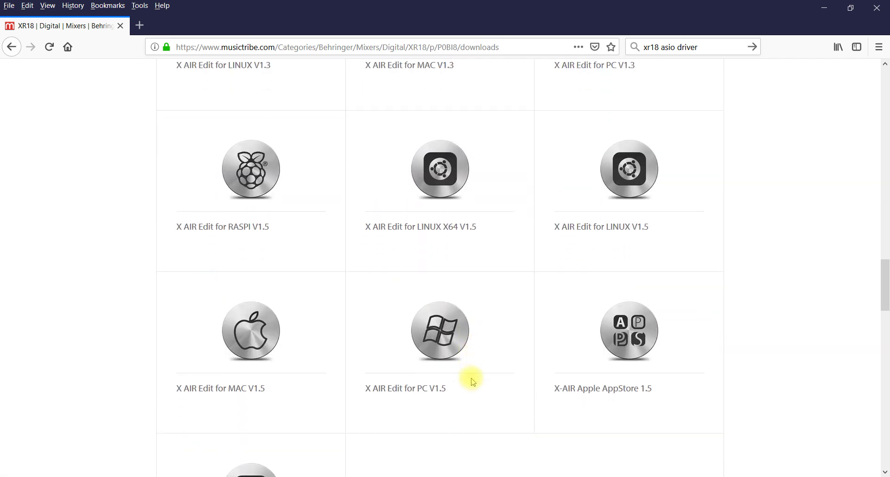
scroll(473, 382, "down", 2)
scroll(473, 382, "down", 2)
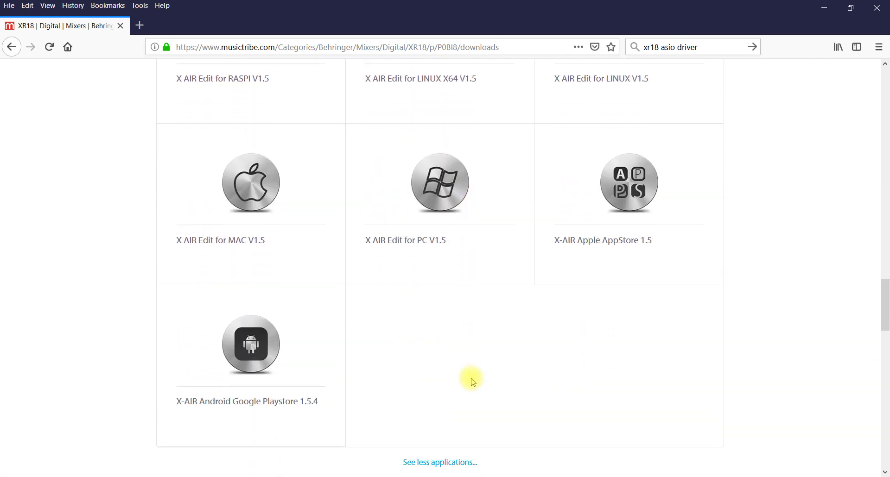
scroll(471, 381, "down", 1)
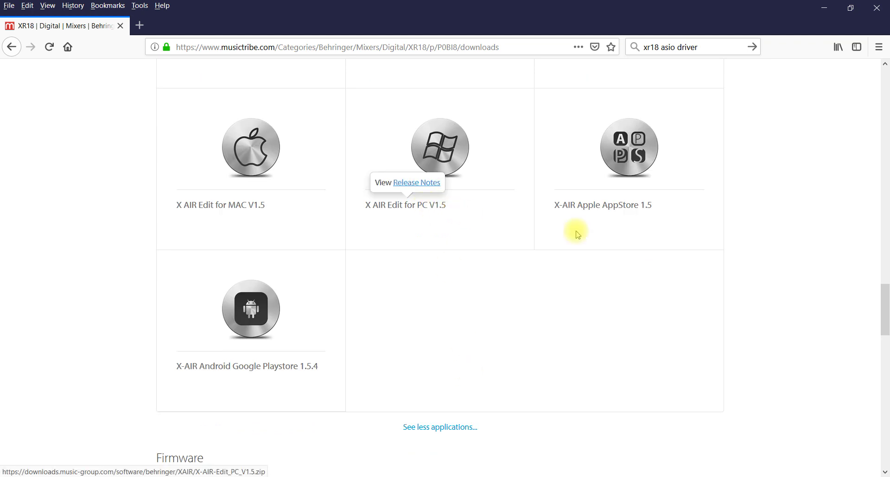
Bring the X AIR Edit mixer, connected to the XR18, to the front
left_click_drag(886, 323, 881, 288)
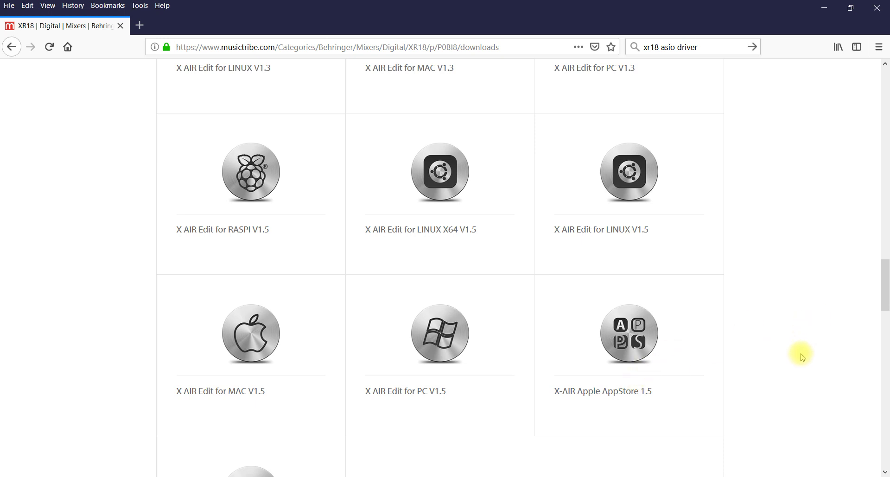
mouse_move(452, 355)
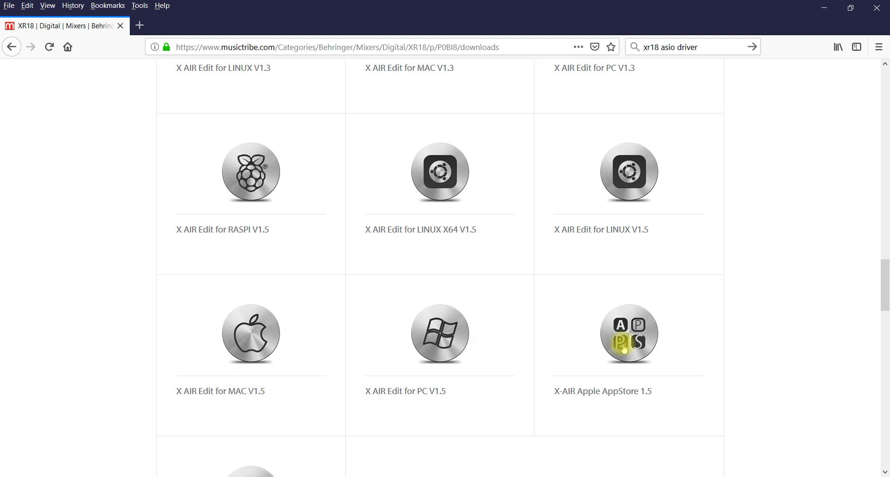
left_click(757, 441)
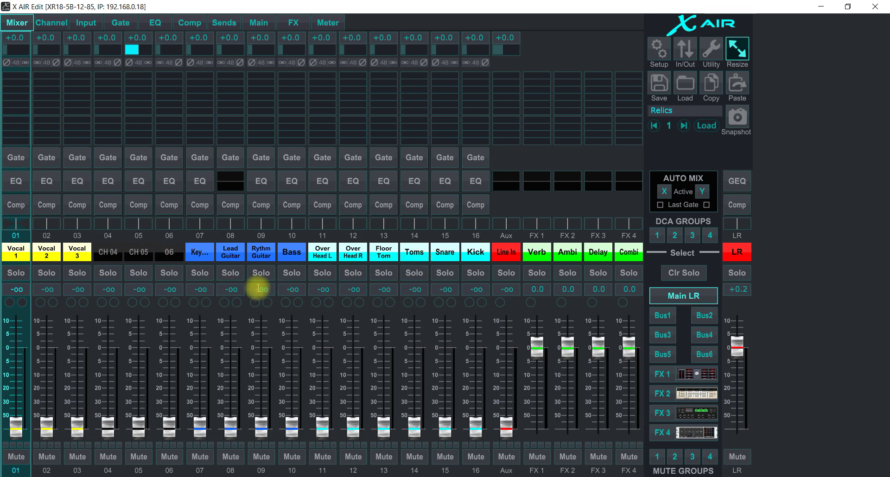
Keep X AIR Edit's Main output on USB 17/18 and verify analog inputs 01–16 feed Channels 1–16
left_click(685, 54)
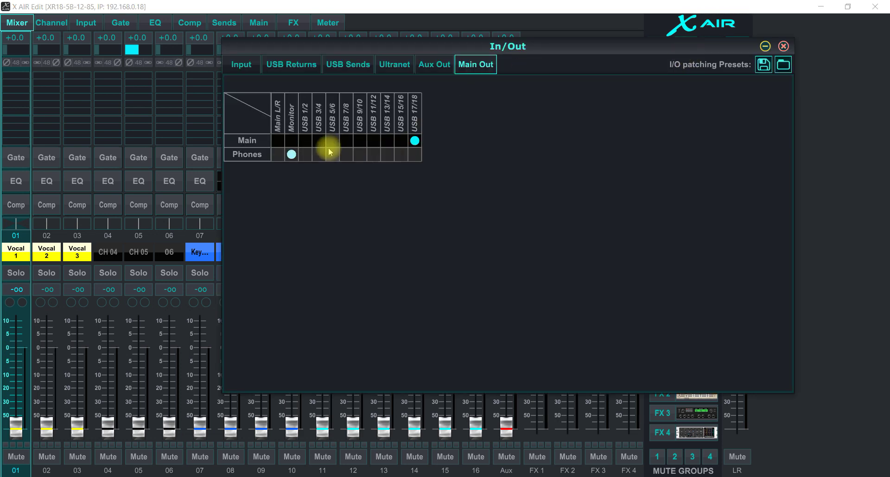
left_click(278, 141)
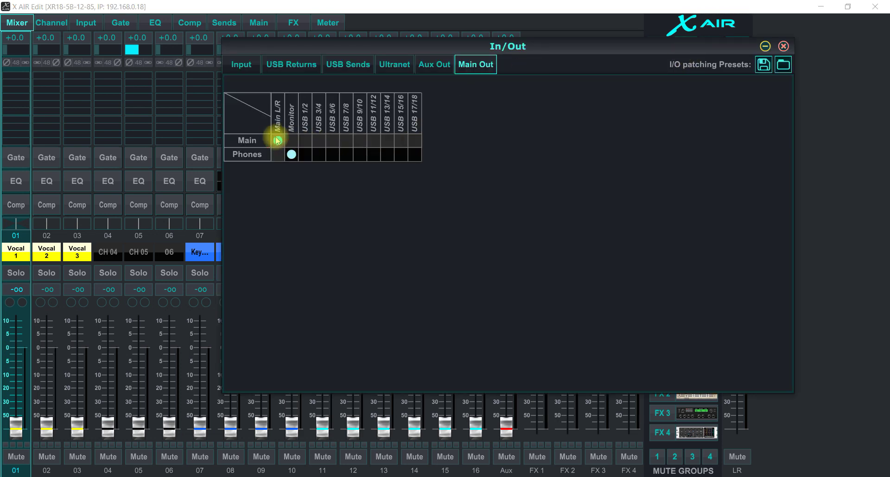
left_click(415, 139)
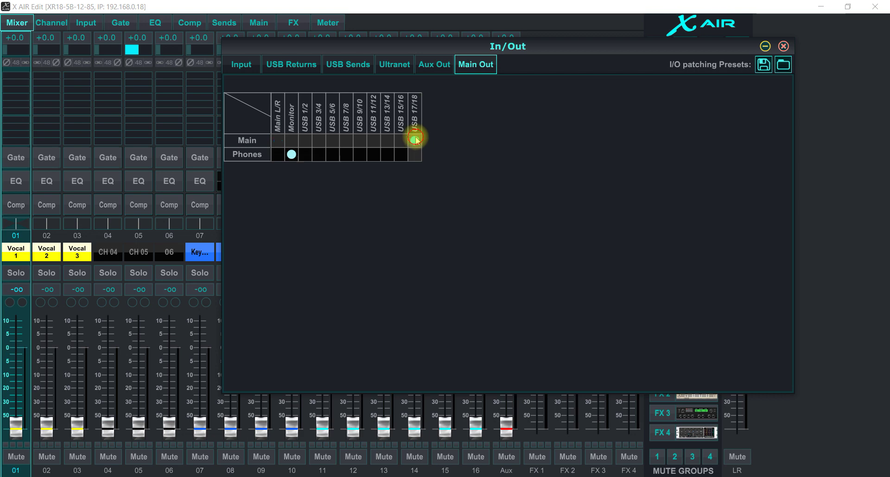
left_click(248, 64)
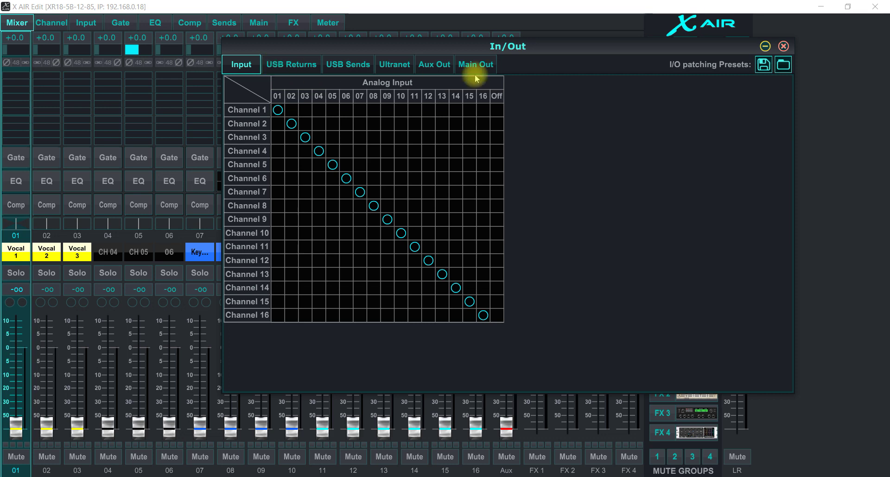
left_click(783, 47)
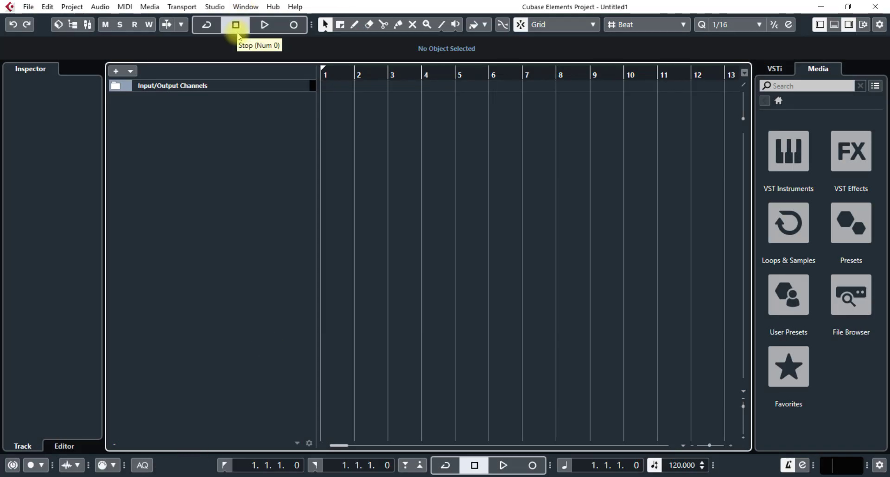
Select the X18 ASIO Driver in Studio Setup's VST Audio System page and confirm with OK
left_click(214, 7)
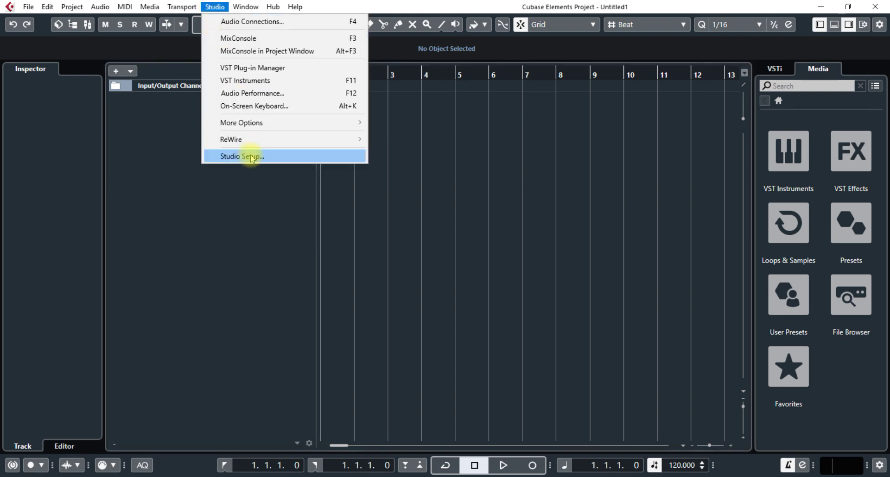
left_click(250, 158)
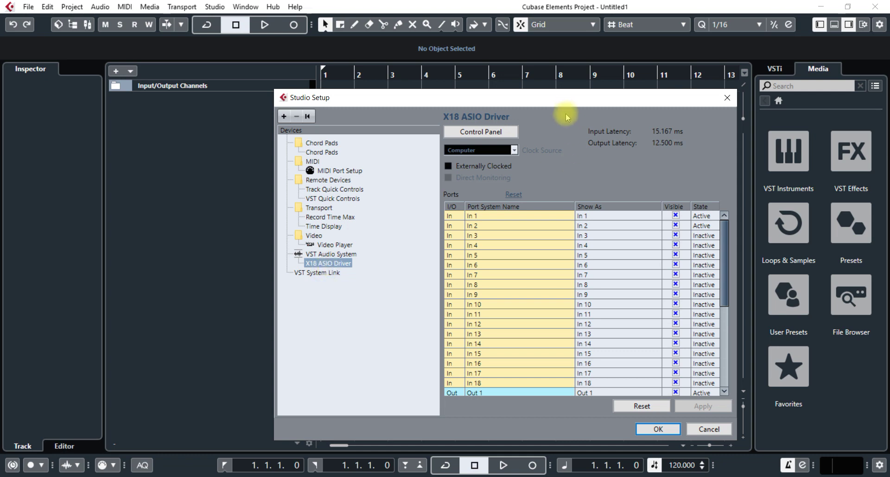
left_click_drag(562, 98, 531, 73)
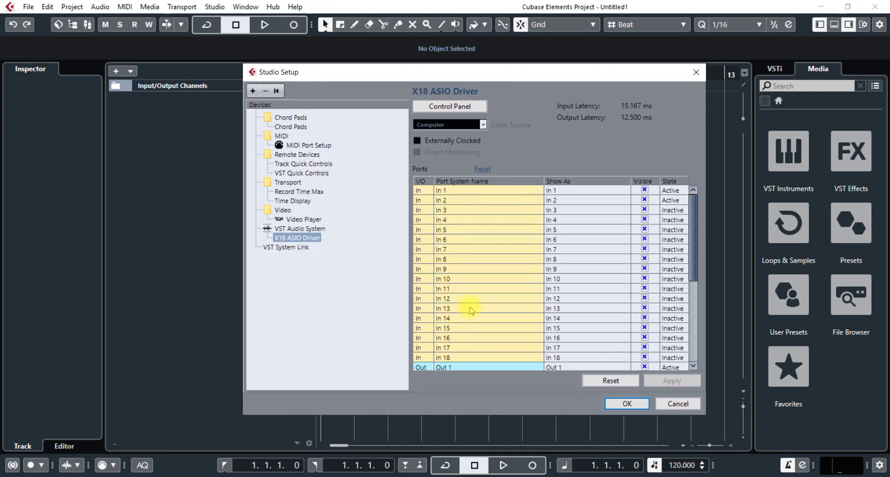
scroll(461, 318, "down", 6)
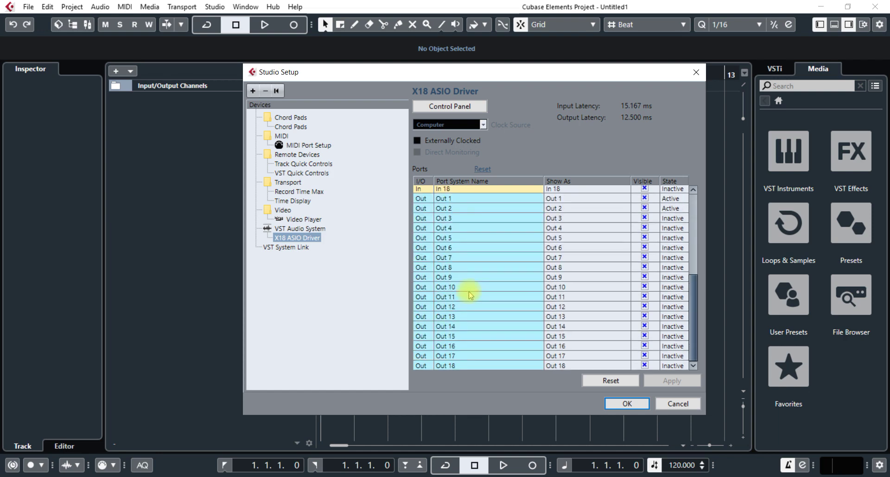
scroll(468, 291, "up", 2)
left_click(294, 229)
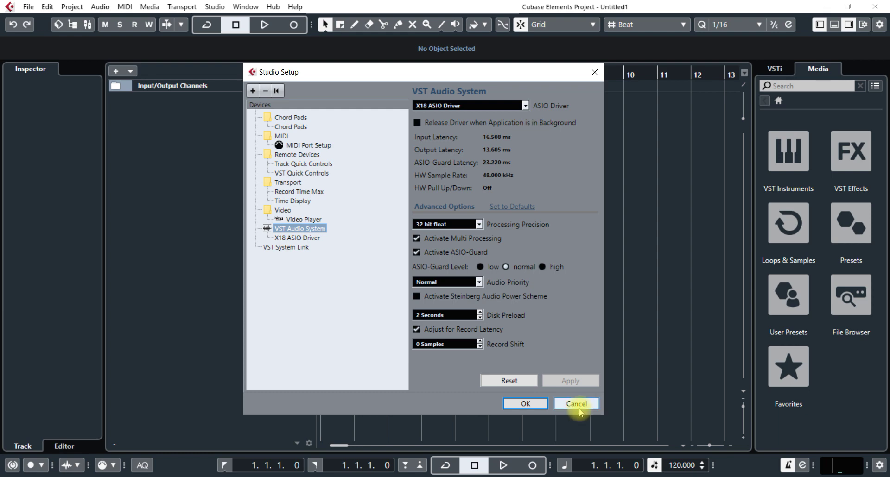
left_click(444, 108)
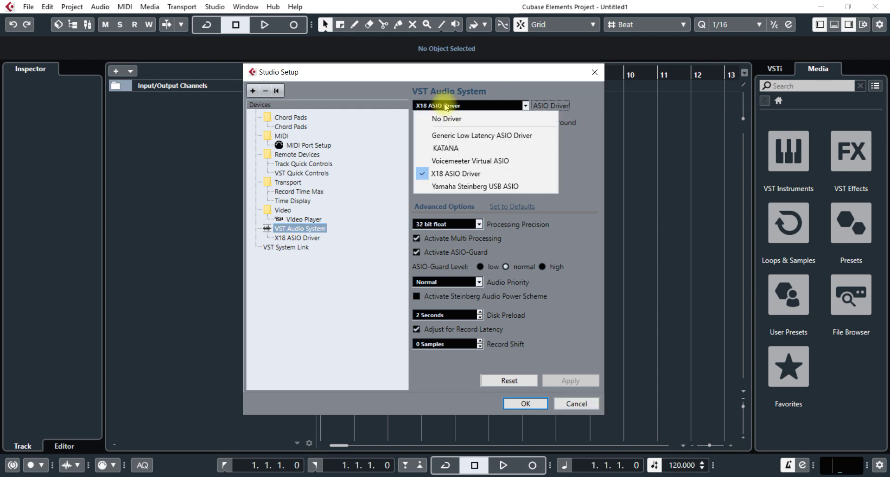
left_click(460, 176)
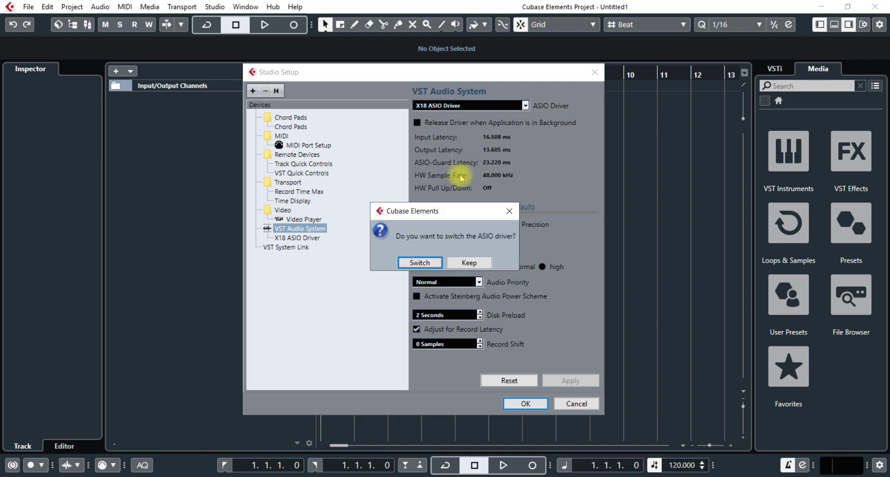
left_click(472, 263)
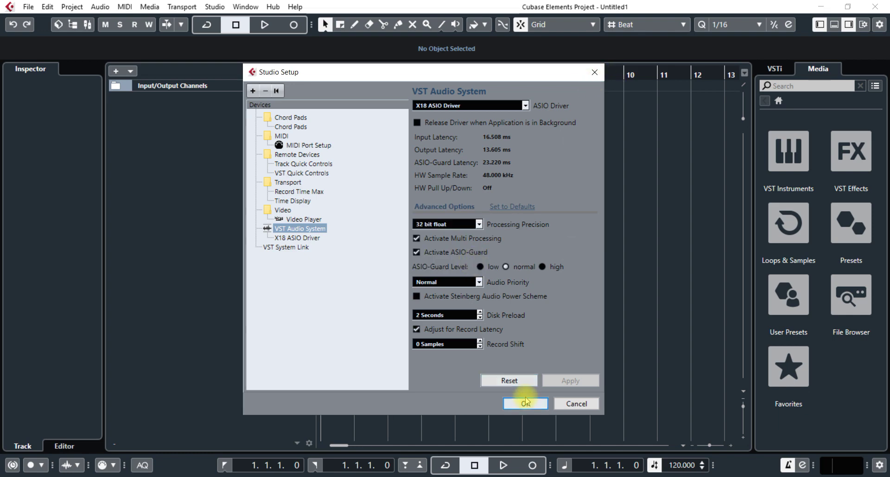
left_click(524, 403)
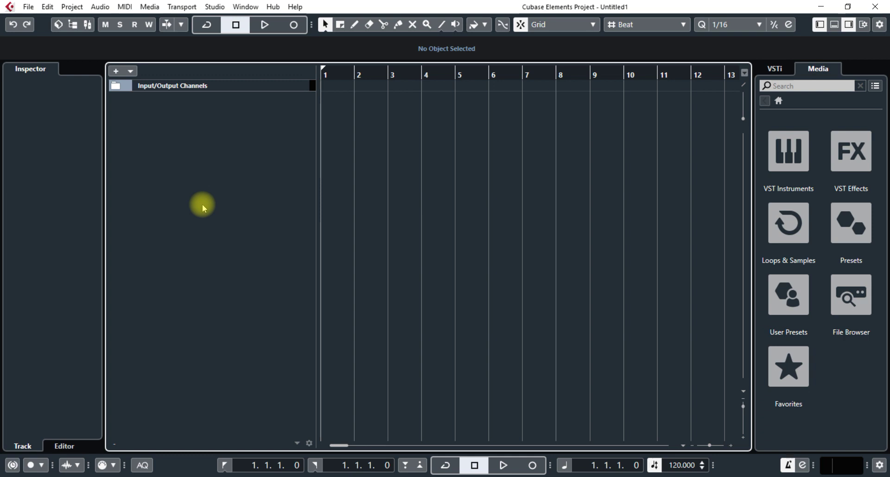
Route the Stereo Out bus left to X18 Out 17 and right to Out 18, then switch to X AIR Edit
key("F4")
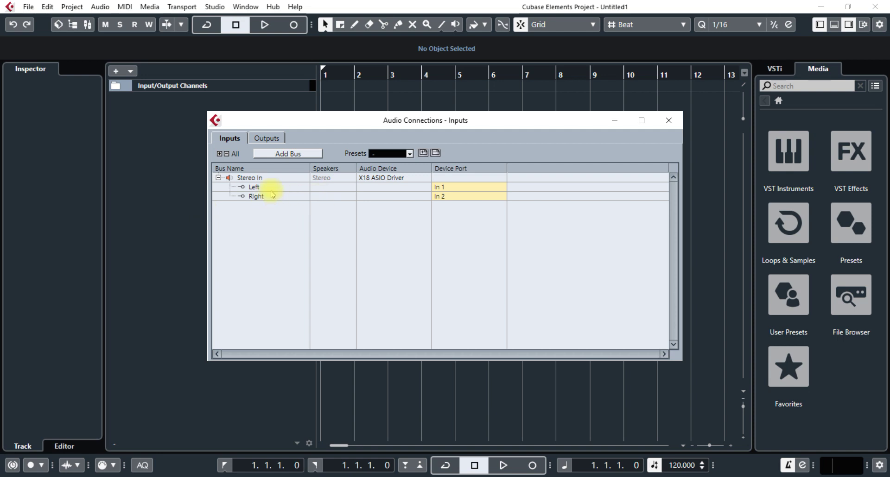
left_click(263, 141)
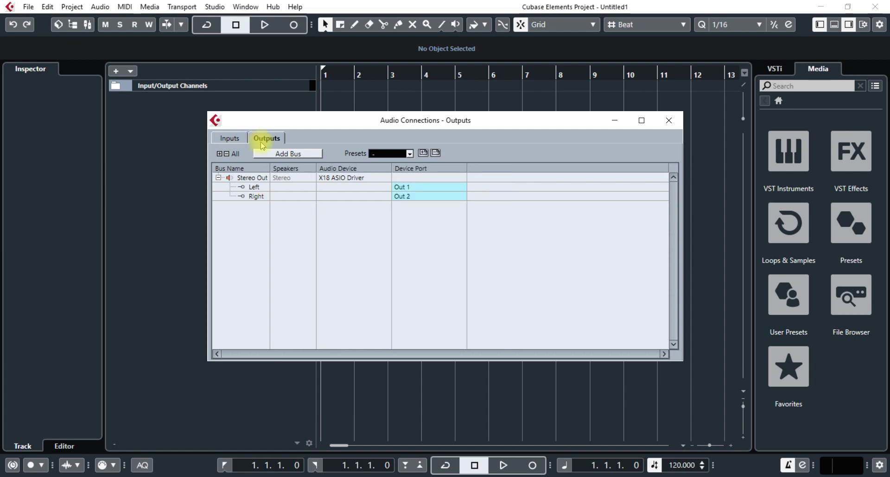
left_click(421, 188)
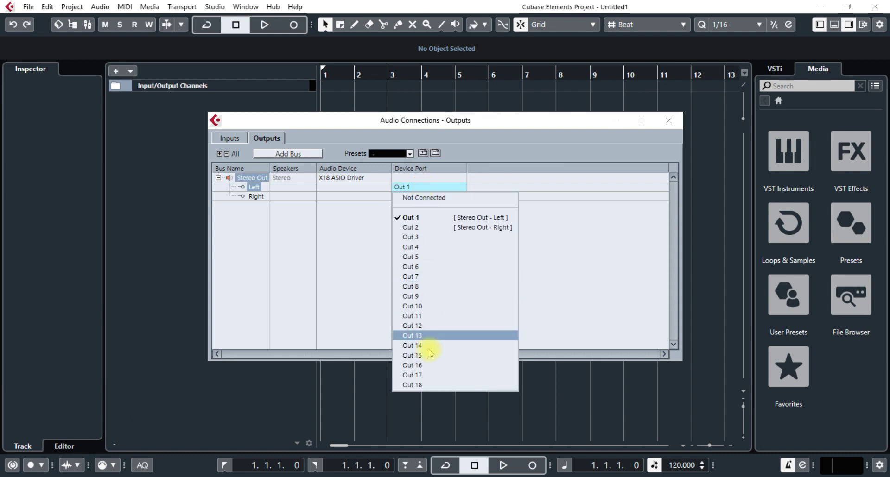
left_click(428, 376)
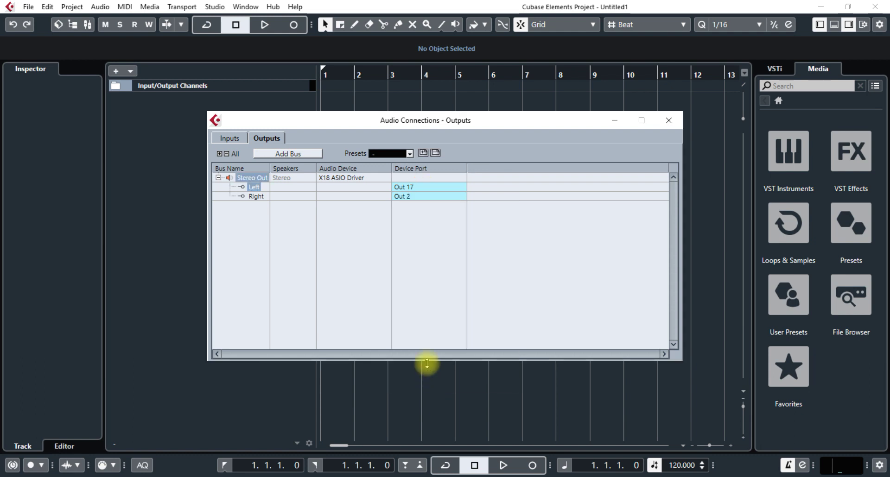
left_click(408, 197)
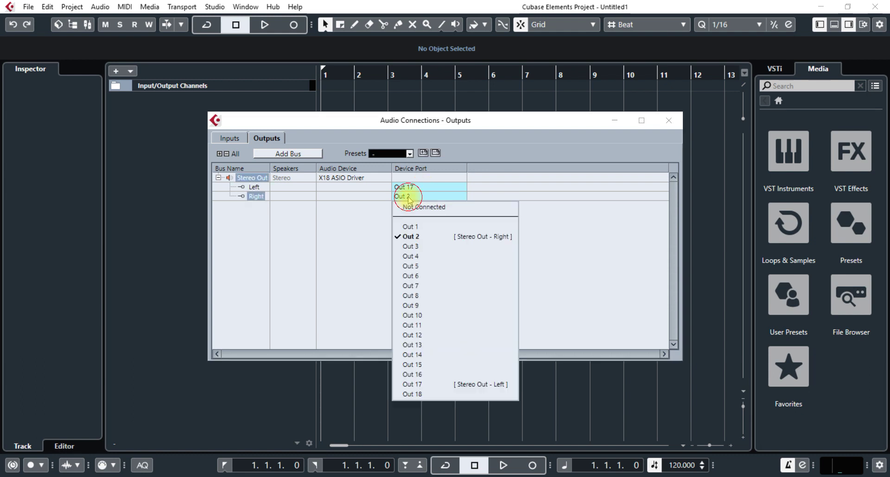
left_click(422, 394)
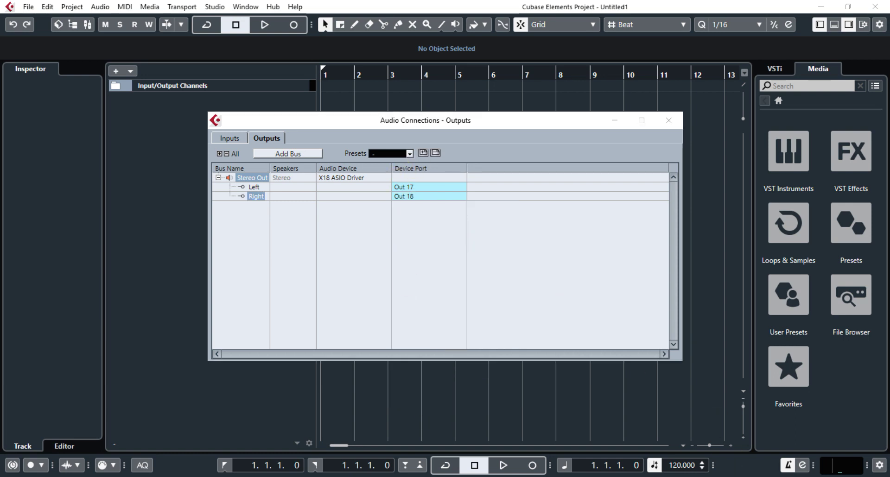
key("alt+Tab")
left_click(683, 51)
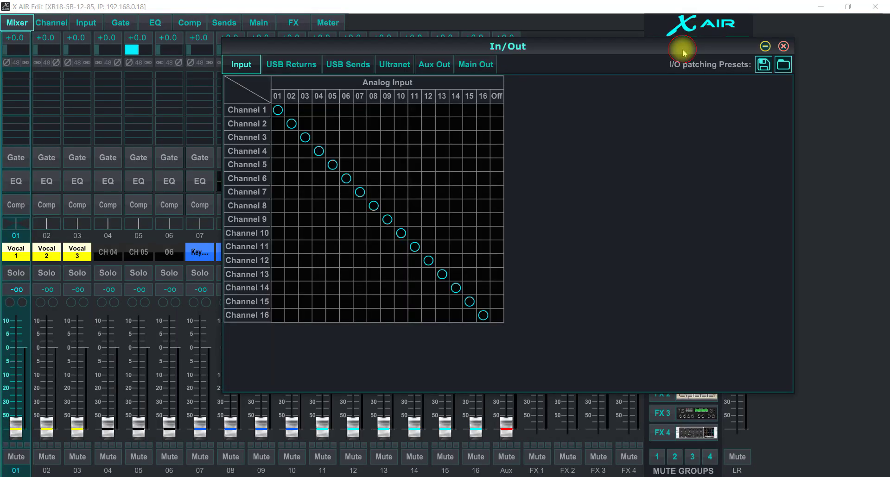
left_click(474, 70)
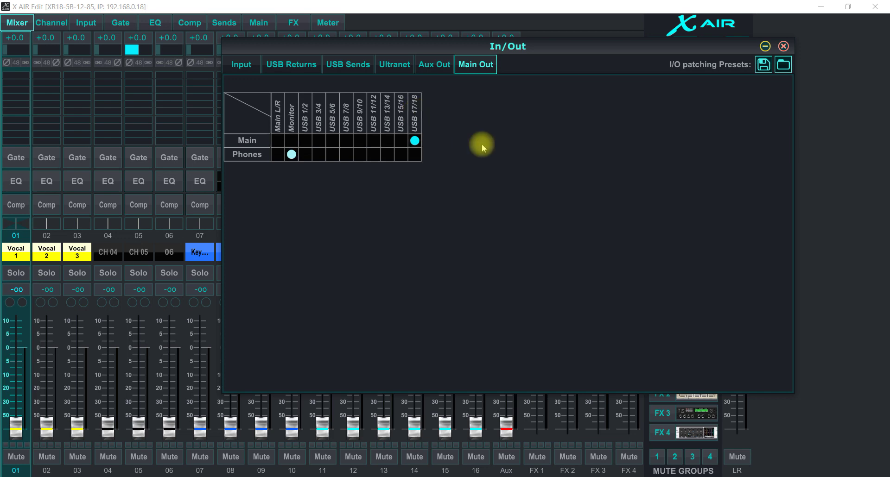
left_click(783, 46)
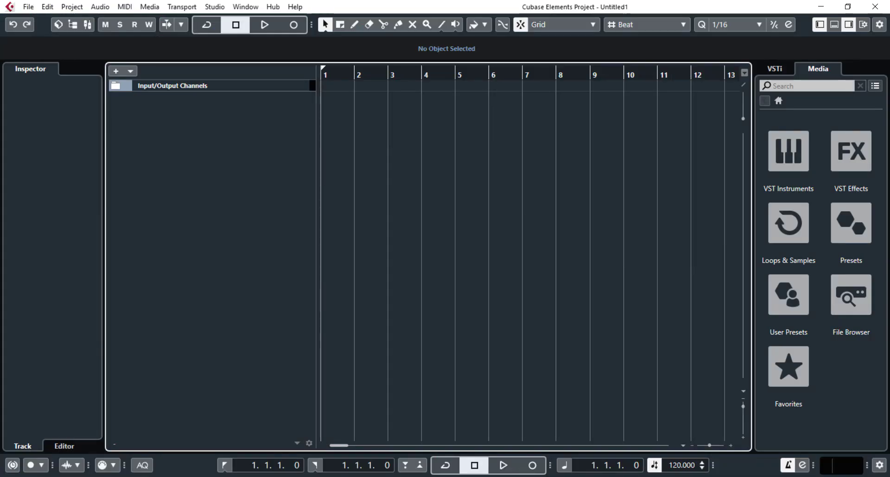
Open Audio Connections with F4 and show the Inputs page, where Stereo In uses In 1 and In 2
key("F4")
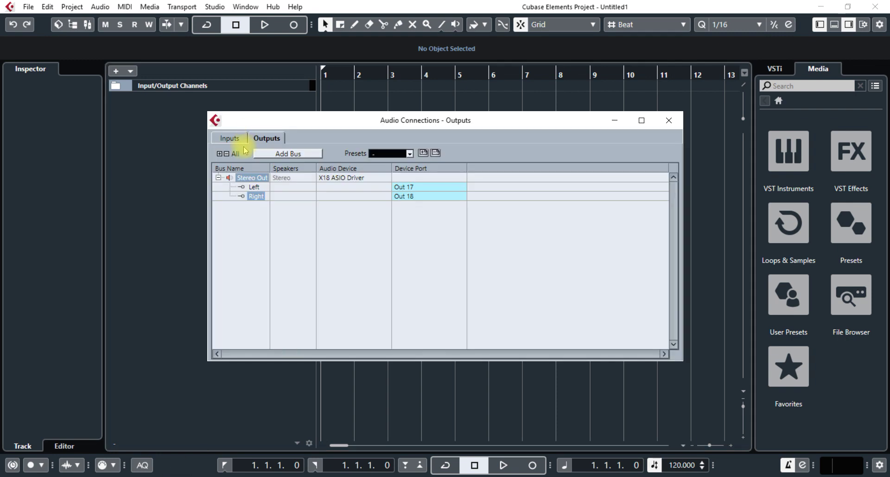
left_click(228, 137)
Remove the Stereo In bus and add a mono input bus named 'Channel 1' on port In 1
double_click(250, 179)
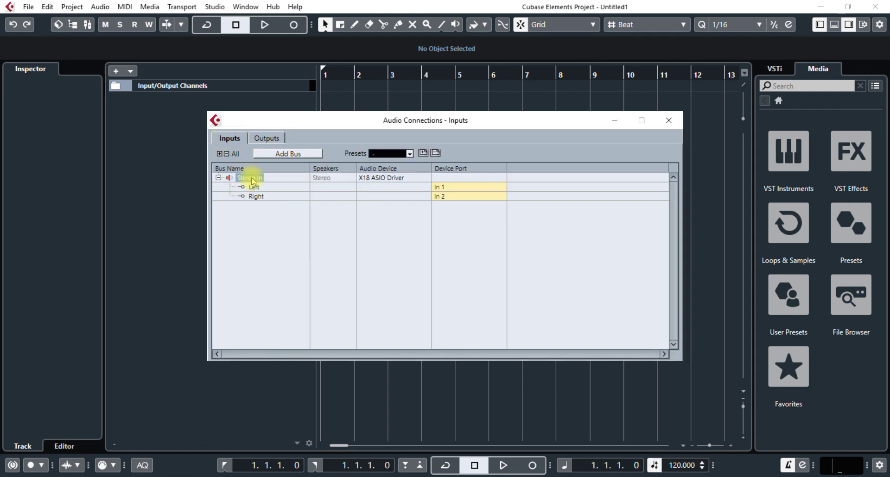
right_click(253, 181)
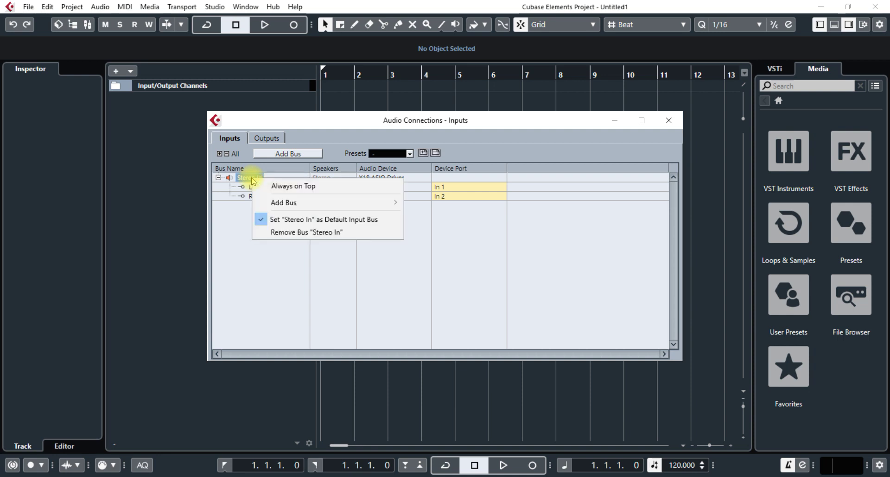
left_click(283, 232)
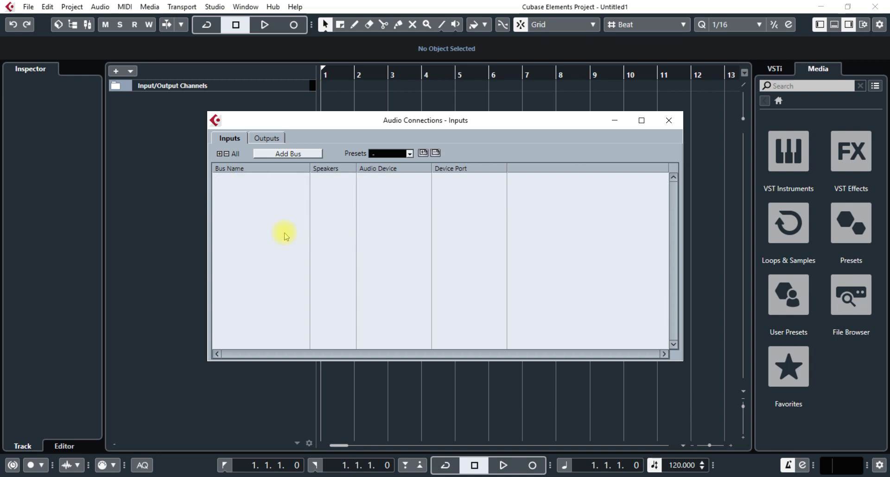
left_click(283, 154)
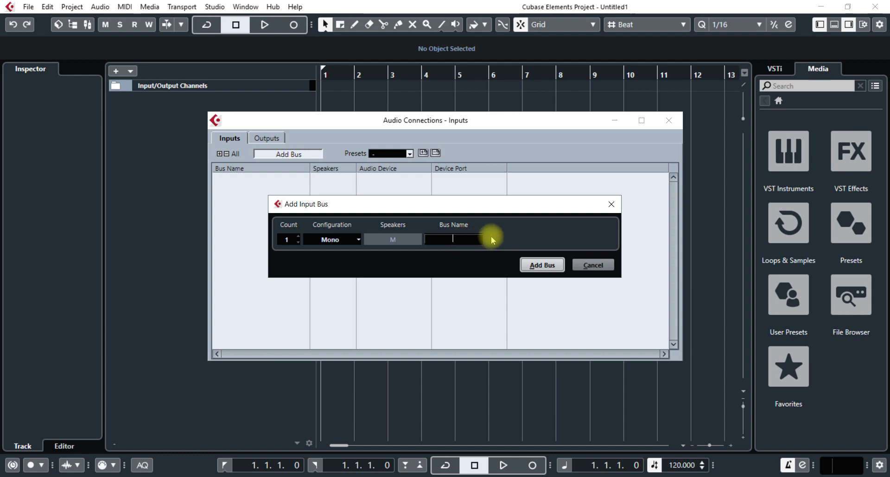
type("Cha")
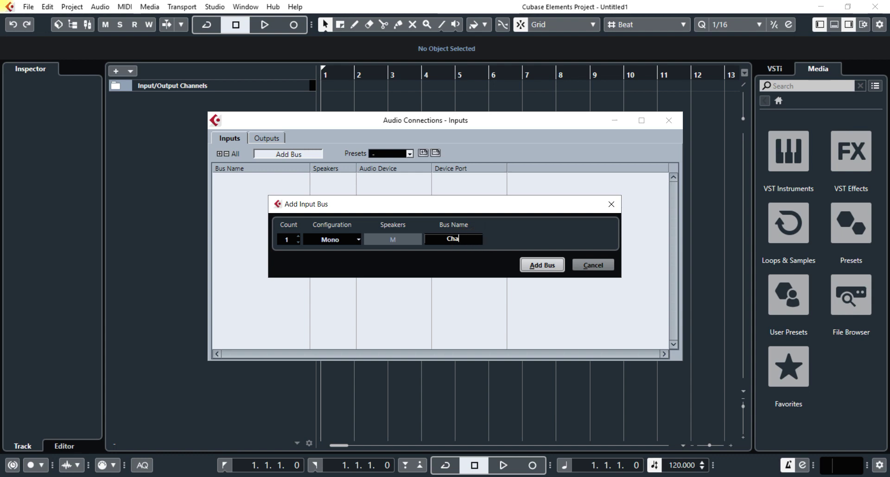
type("nnel 1")
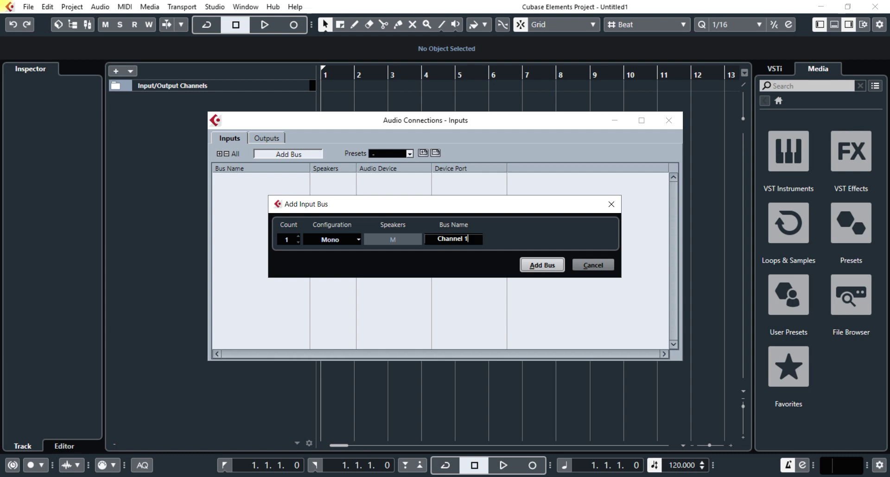
left_click(555, 272)
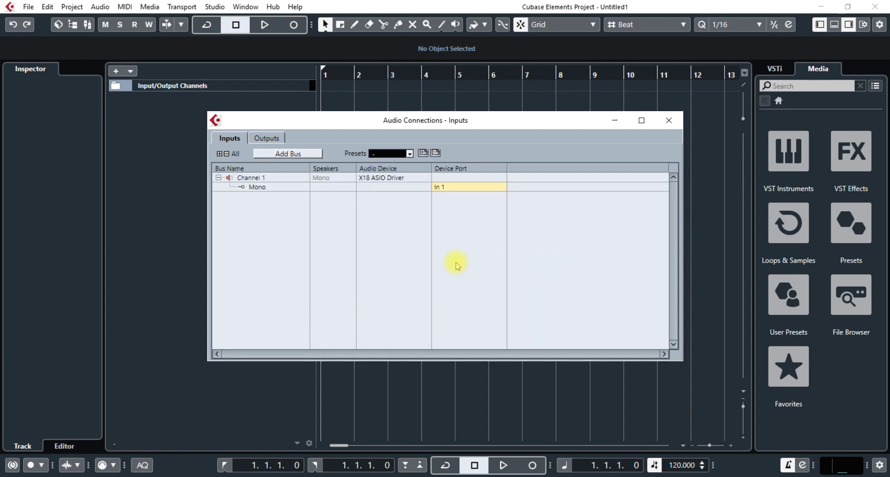
Add mono input buses 'Channel 2', 'Channel 3' and 'Channel 4' on ports In 2, In 3 and In 4
left_click(285, 154)
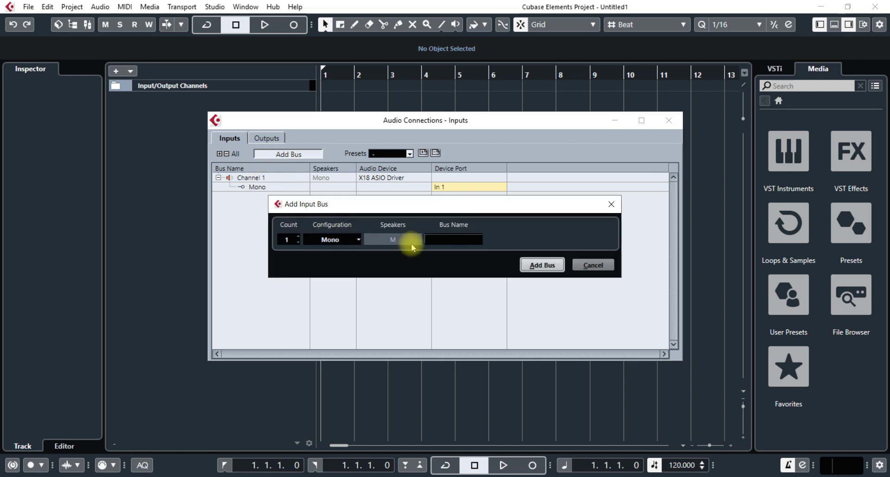
type("Ch")
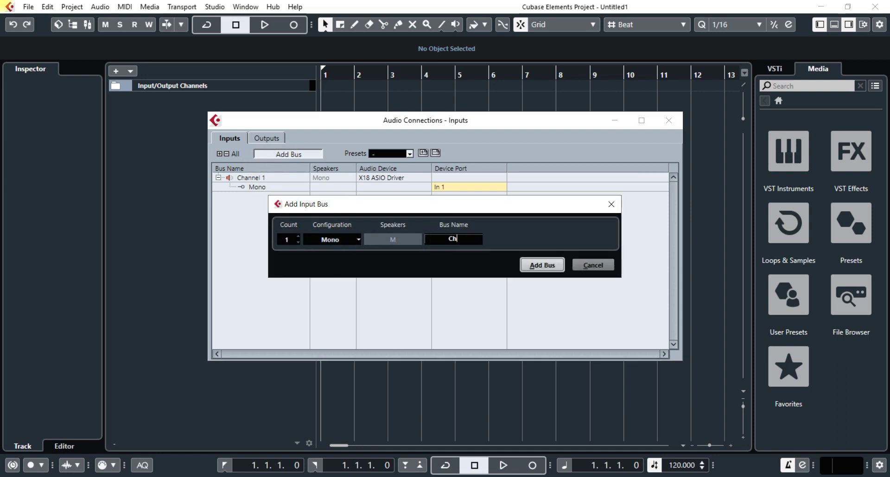
type("annel")
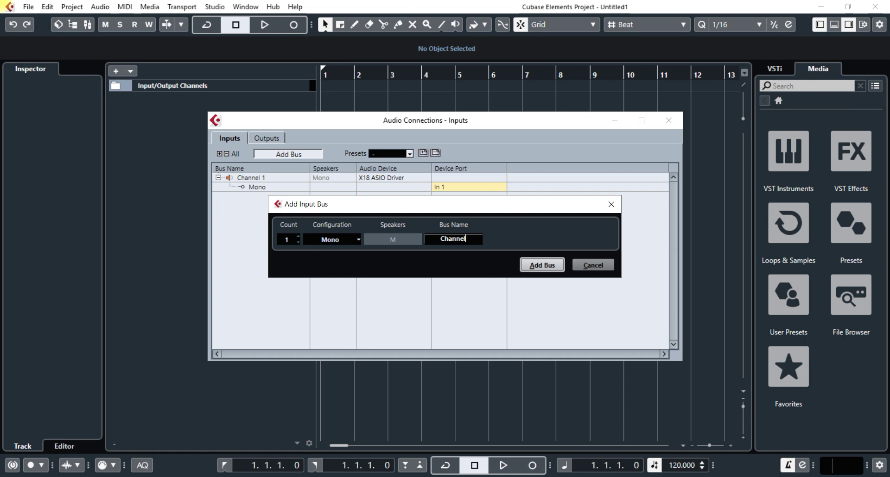
type(" 2")
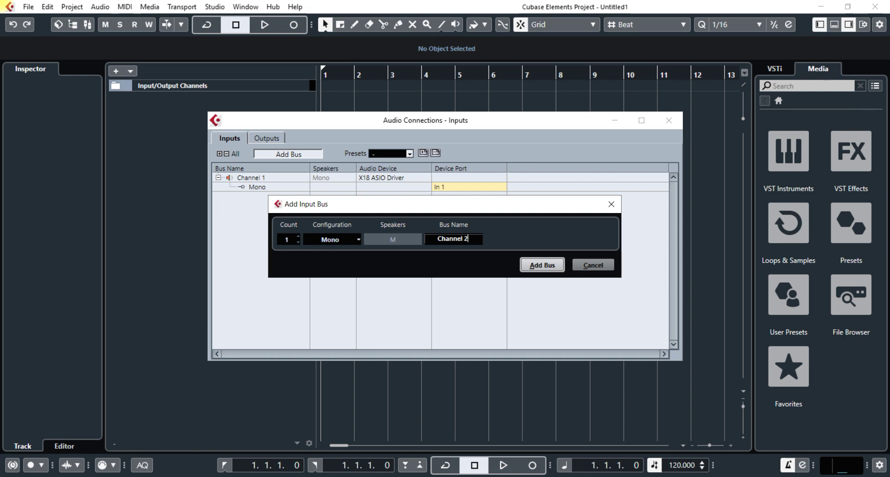
double_click(461, 239)
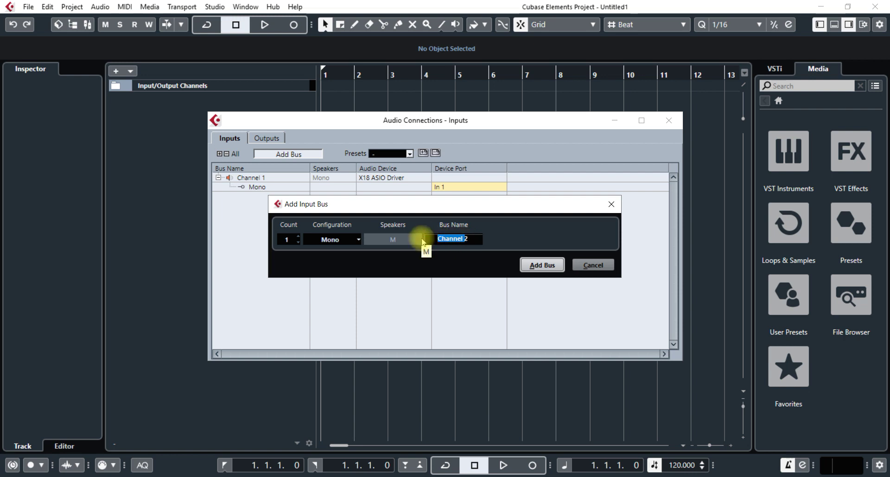
left_click(548, 269)
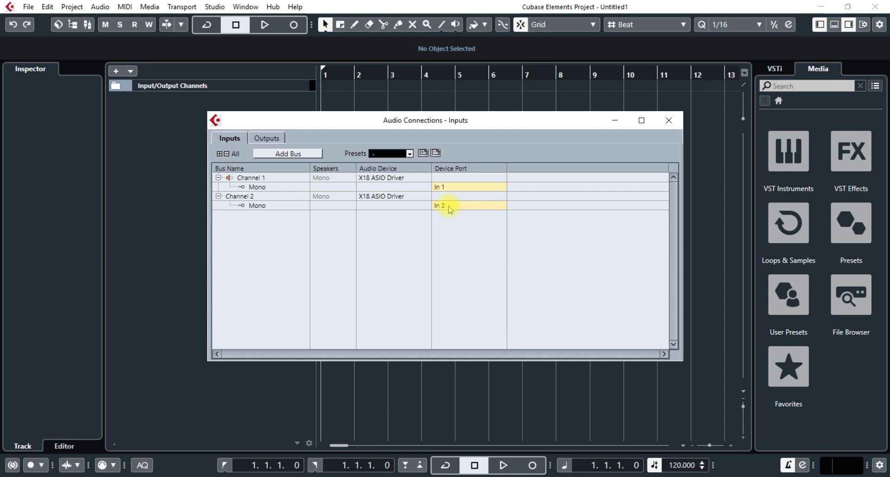
left_click(286, 153)
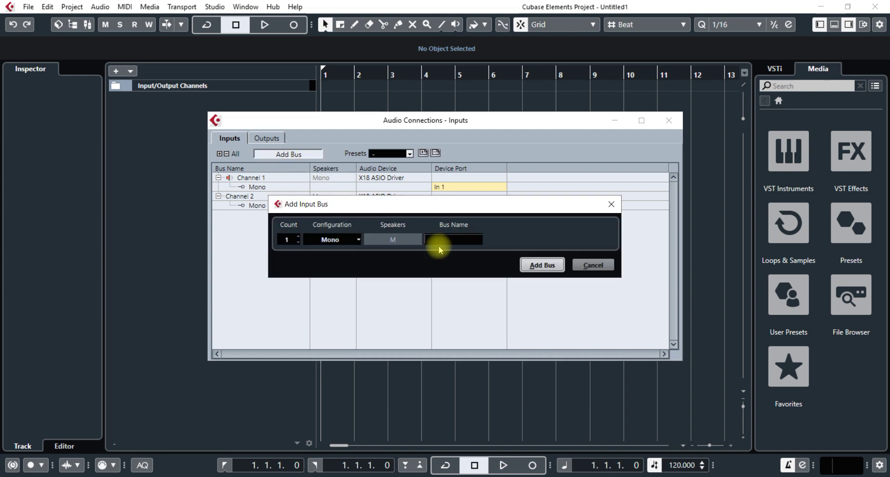
type("Channel 3")
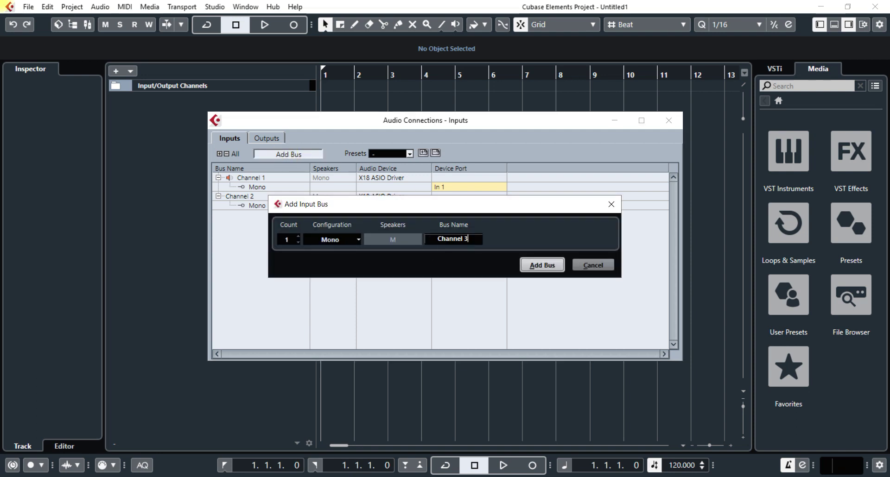
key("Return")
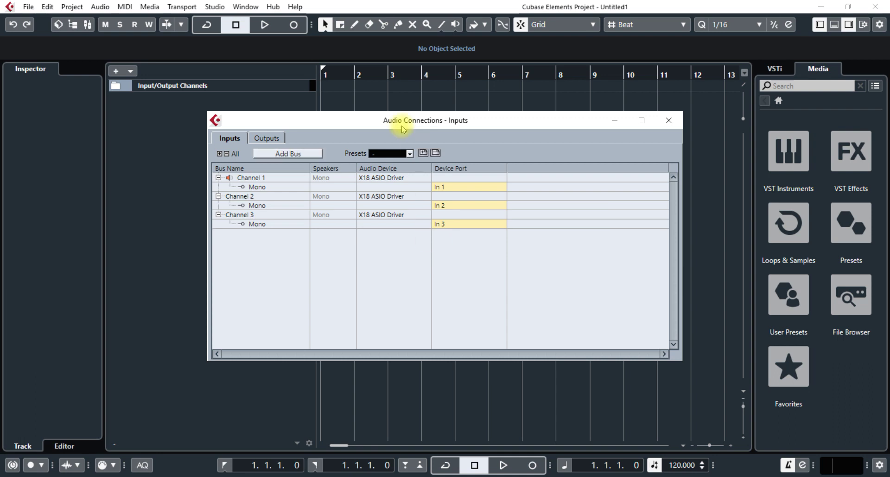
left_click(288, 156)
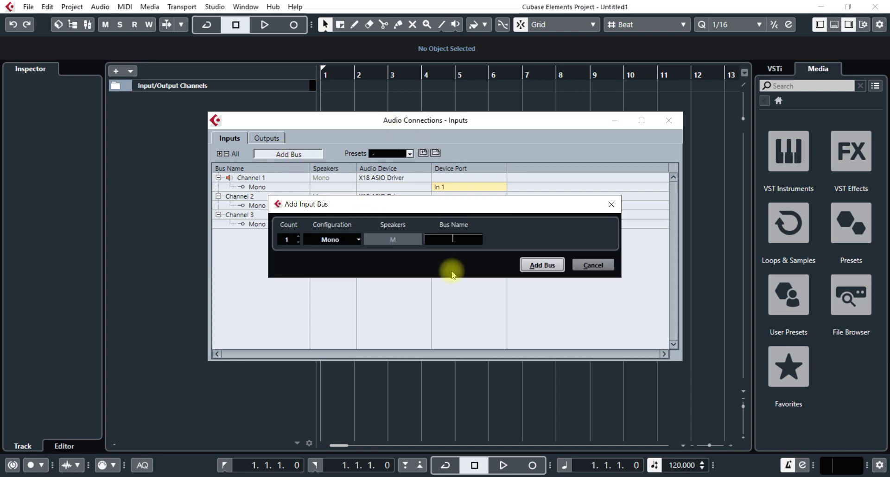
type("Channel 4")
key("Return")
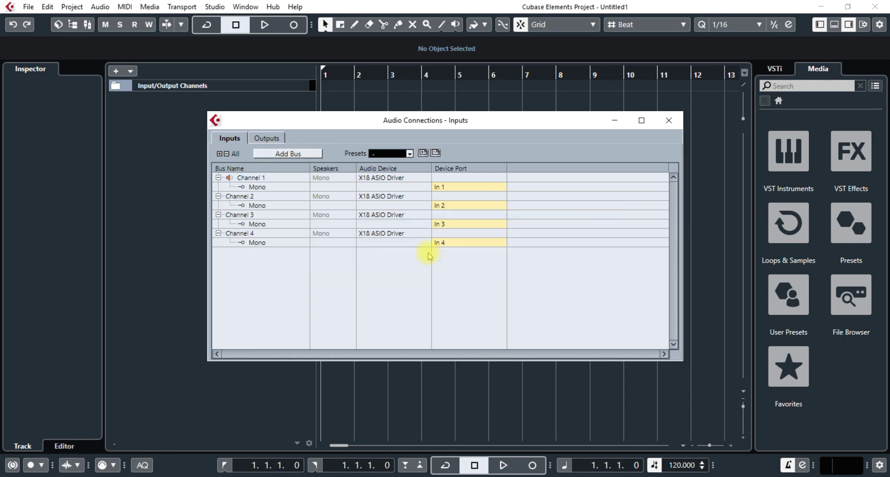
left_click(439, 243)
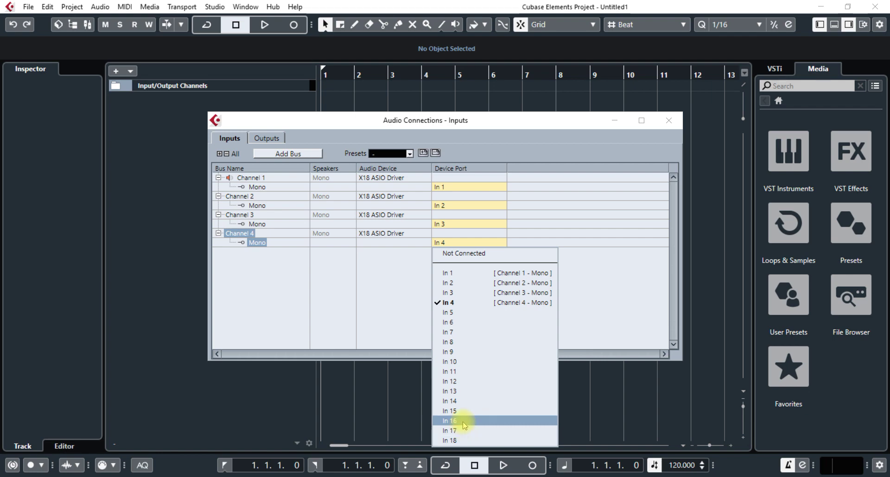
left_click(357, 257)
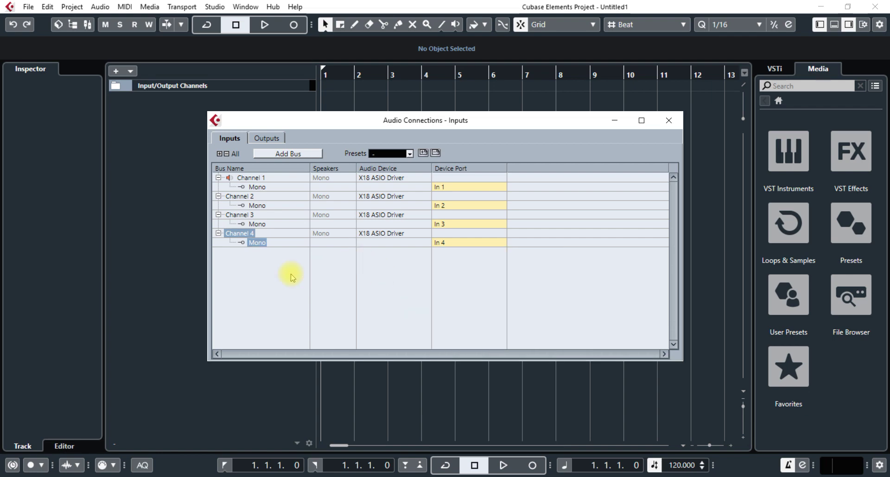
Close Audio Connections and add mono audio track Audio 01 recording from input In 9
left_click(668, 124)
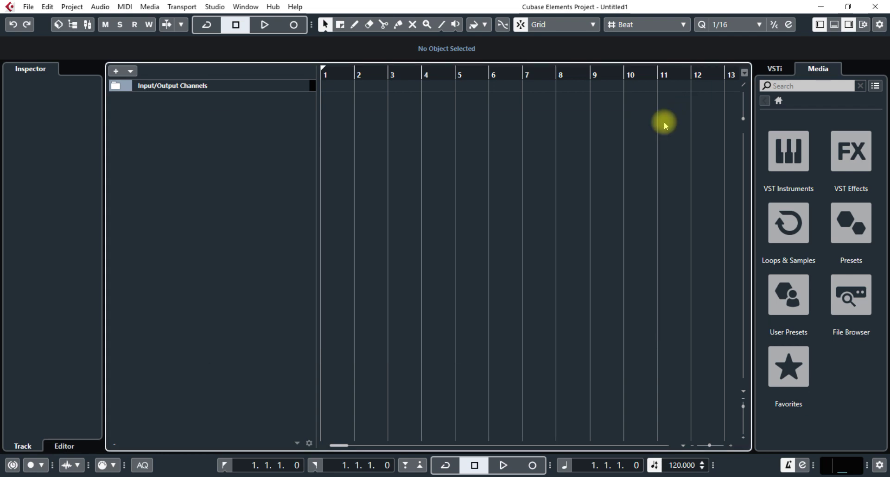
right_click(152, 118)
left_click(186, 131)
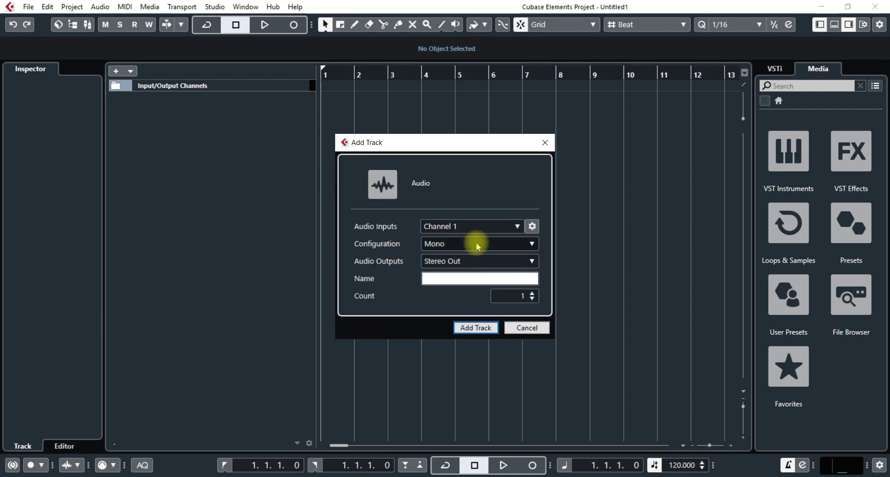
left_click(478, 227)
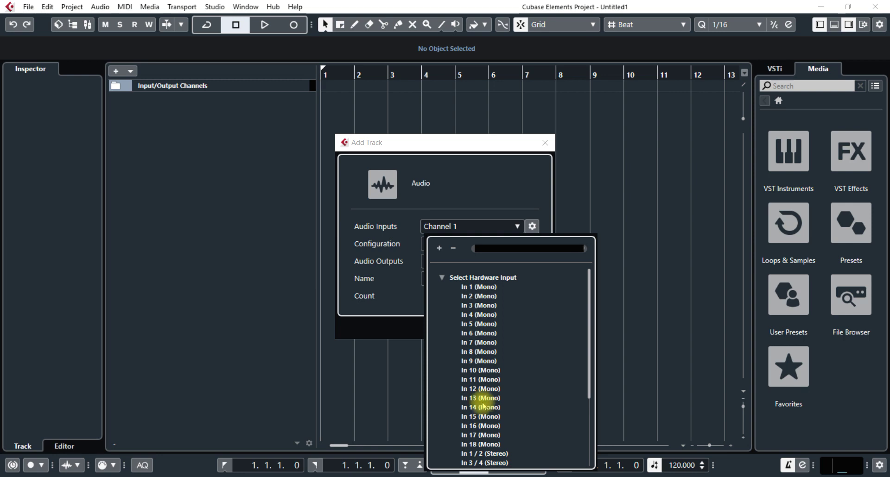
left_click(477, 362)
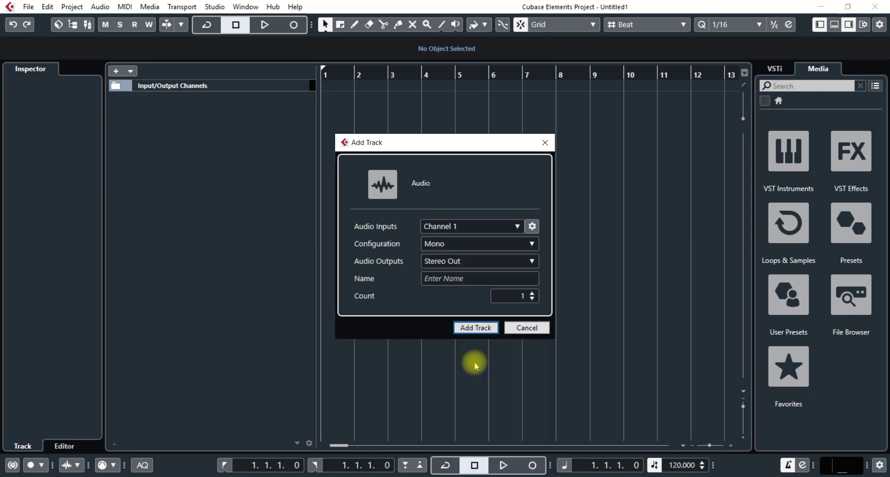
left_click(480, 328)
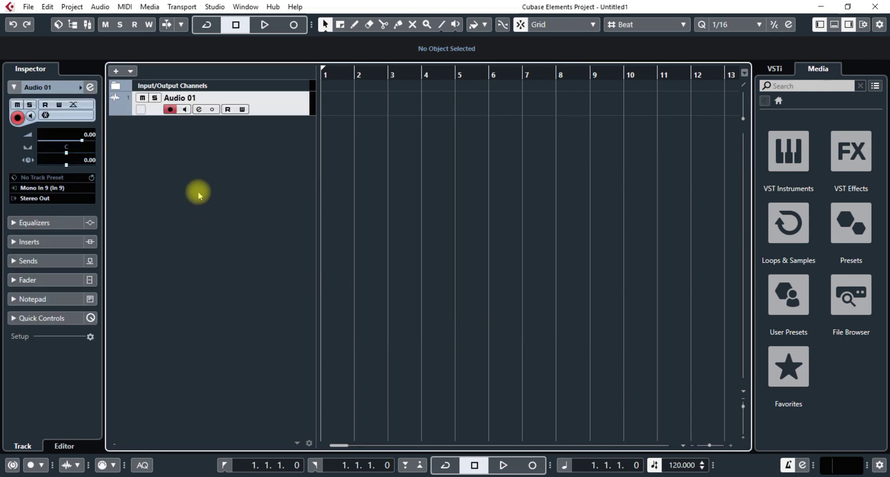
key("F4")
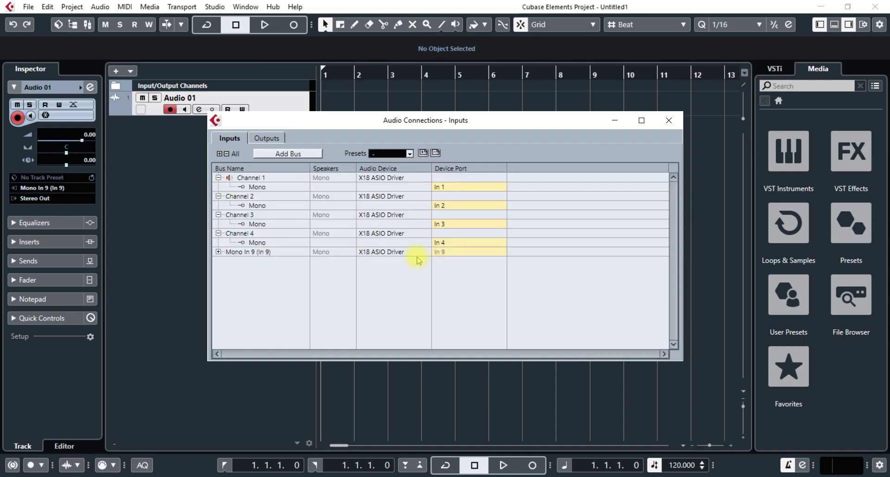
left_click(668, 120)
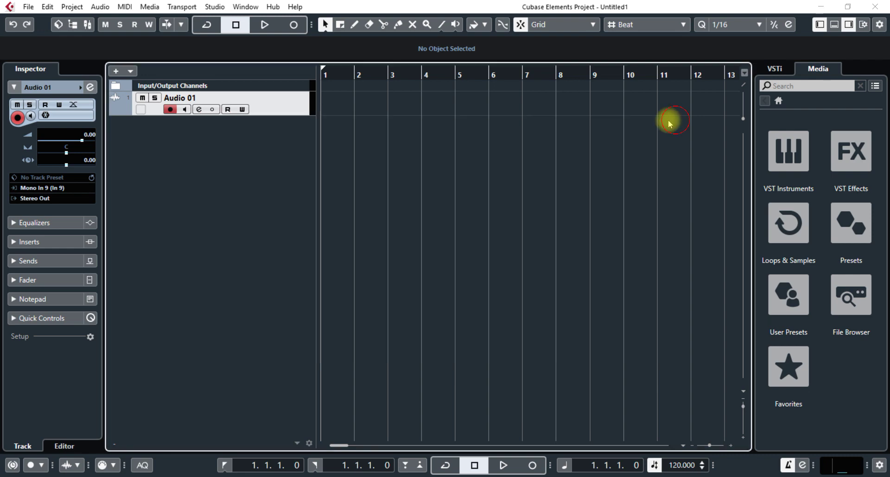
left_click(215, 7)
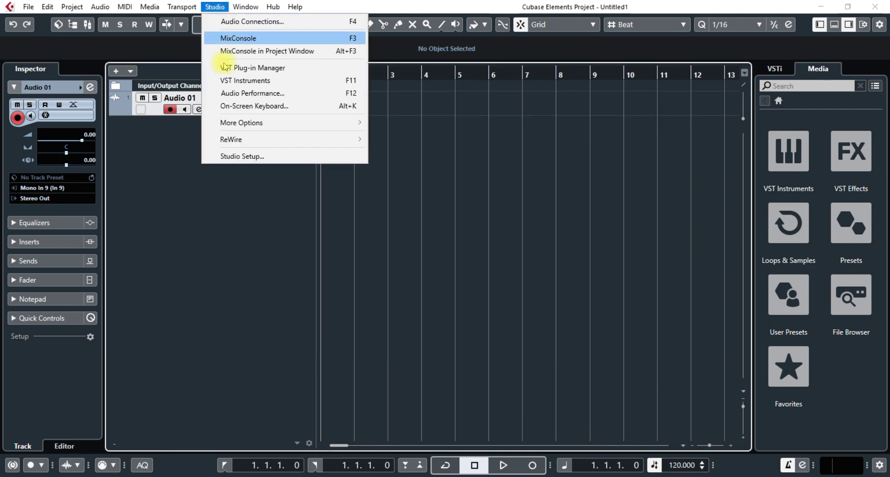
left_click(243, 154)
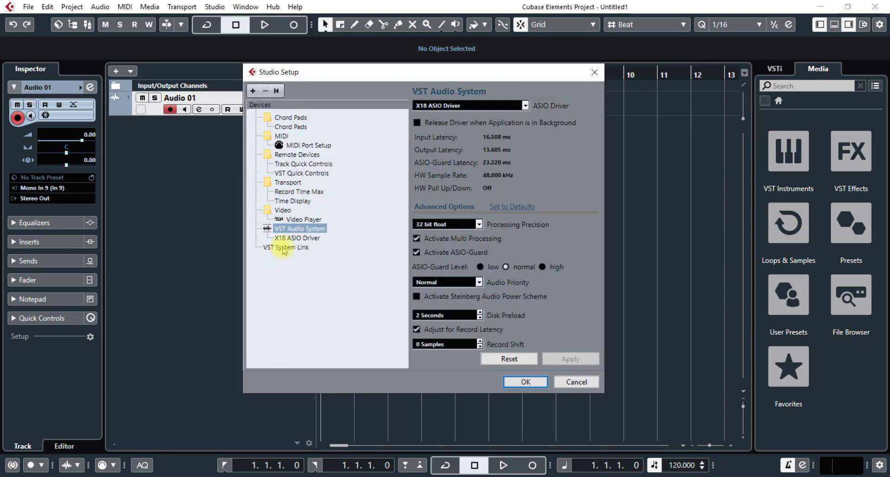
left_click(295, 239)
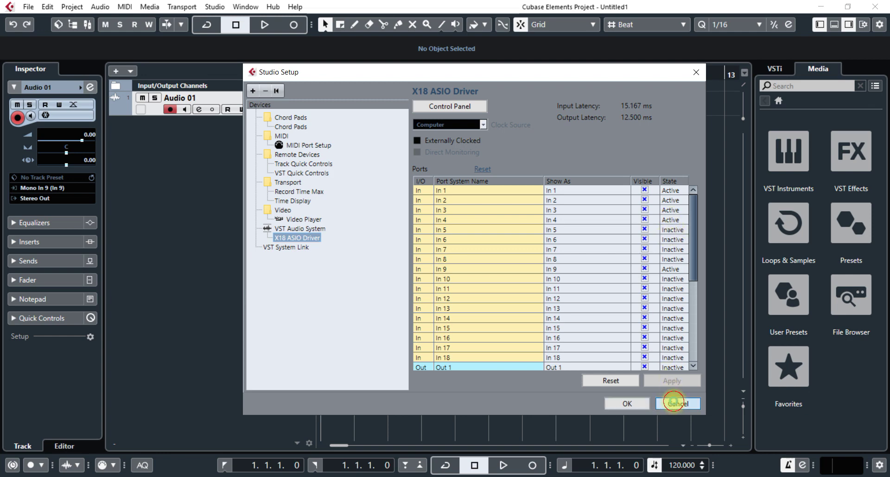
left_click(677, 404)
right_click(151, 162)
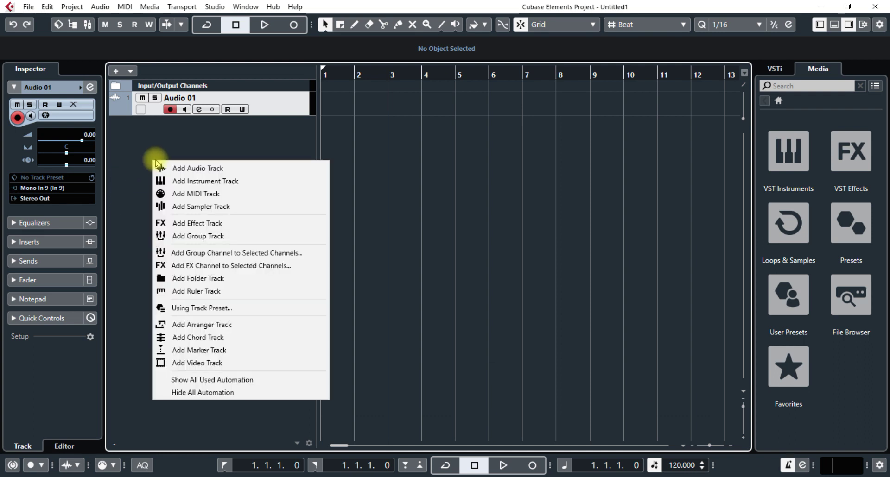
left_click(210, 174)
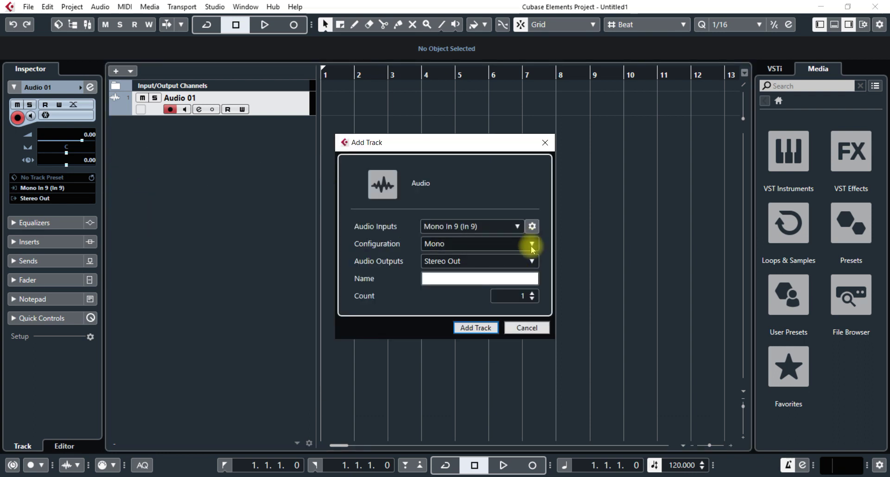
left_click(514, 228)
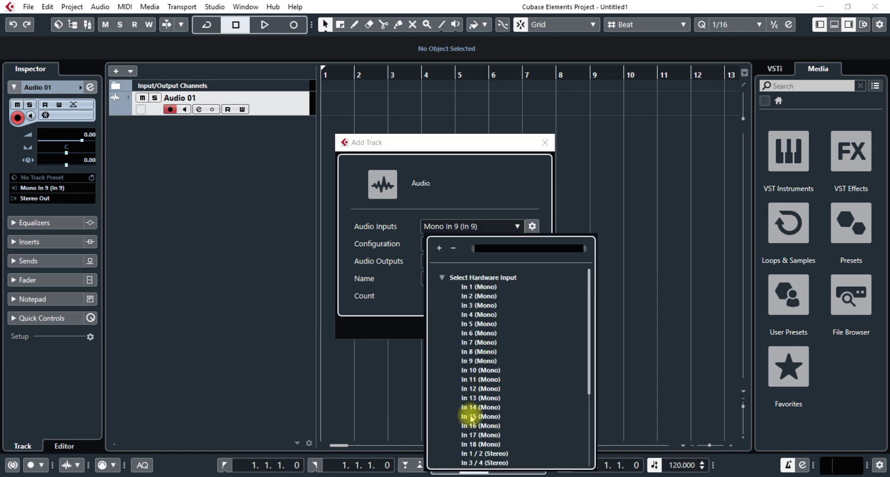
left_click(461, 193)
left_click(544, 143)
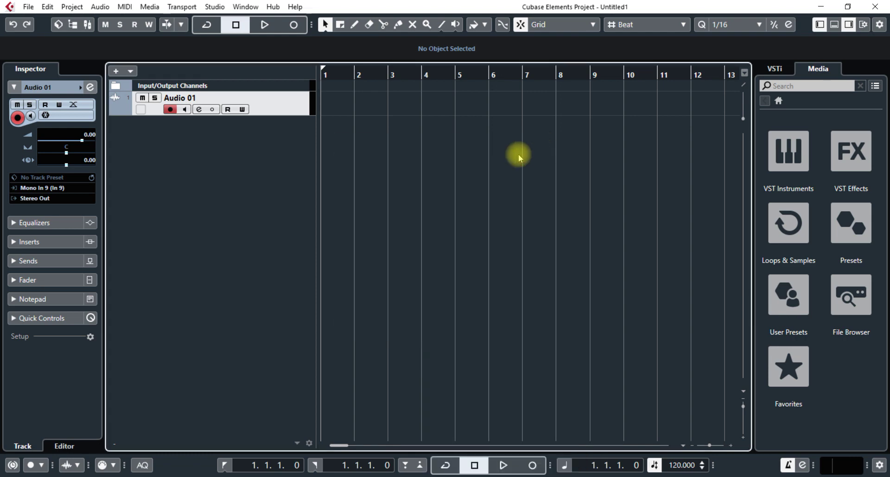
Reopen Audio Connections with F4 to review Channel 1–4 on In 1–4 plus Mono In 9
key("F4")
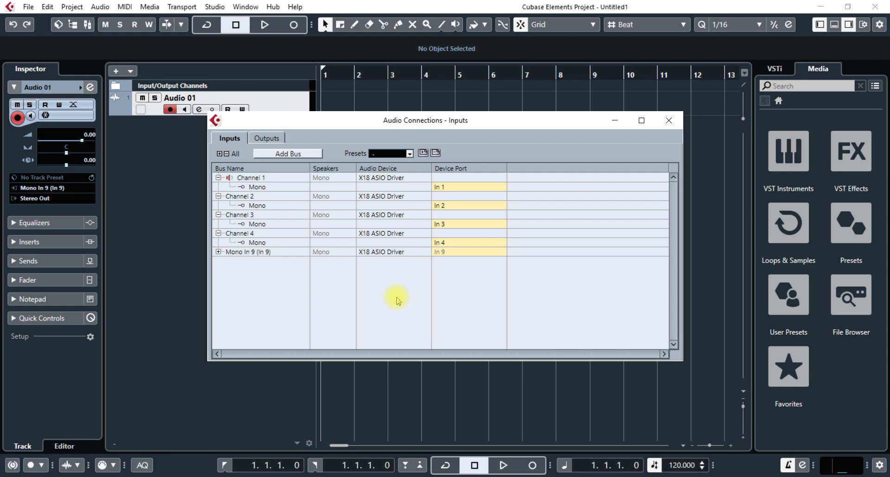
Close the Audio Connections window and enable input monitoring on the Audio 01 track
left_click(668, 120)
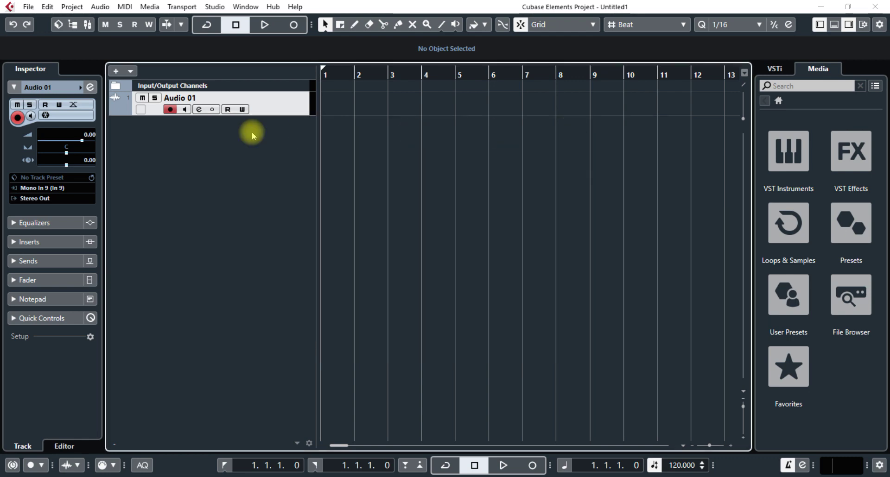
left_click(186, 110)
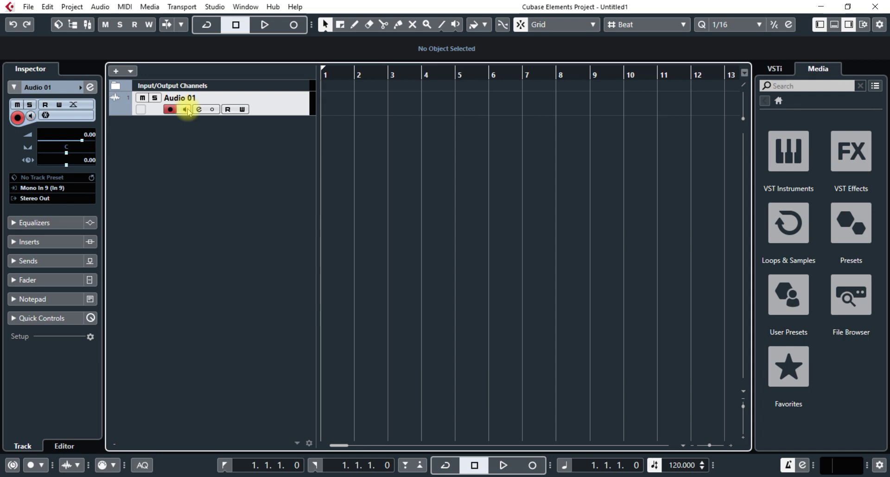